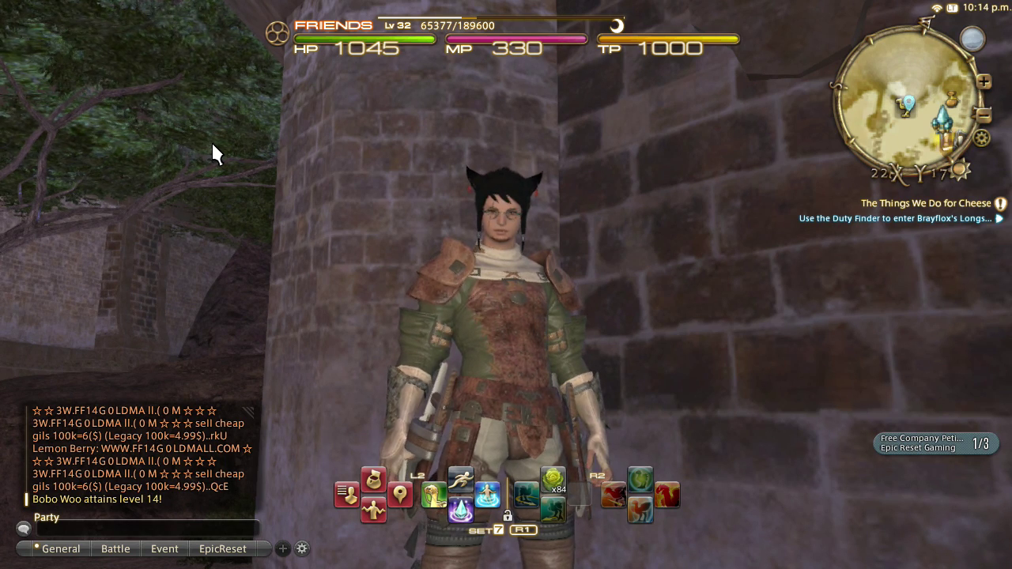
Step: Open the HUD Layout editor from the main menu's System options
key("Escape")
key("Right")
key("Right")
key("Right")
key("Right")
key("Right")
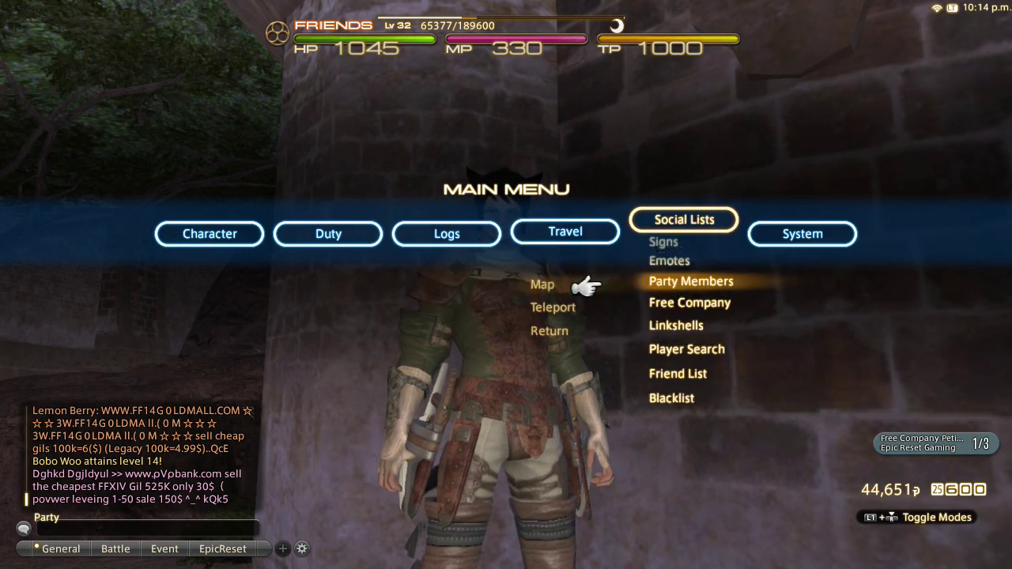
key("Down")
key("Down")
key("Down")
key("Up")
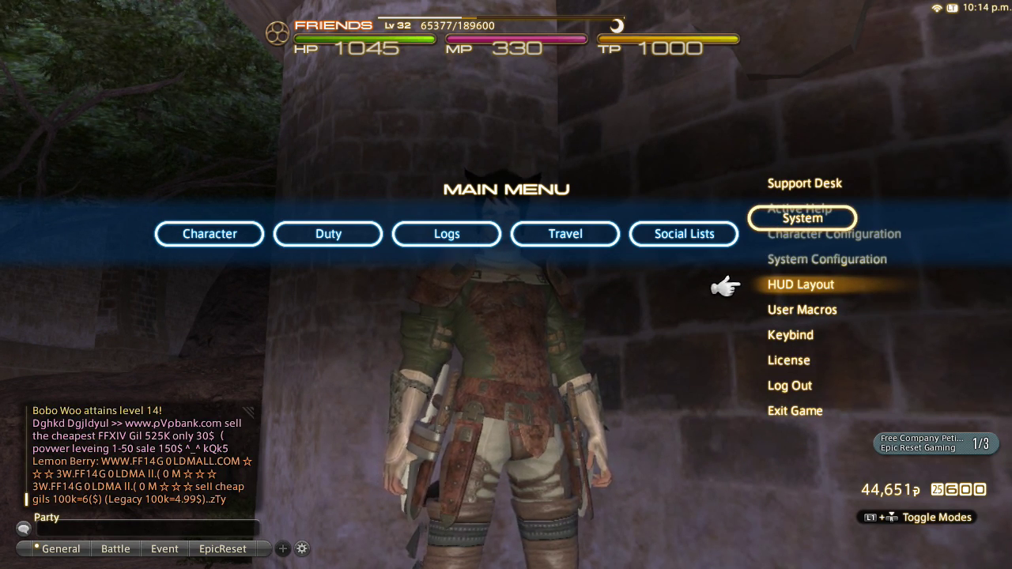
key("Return")
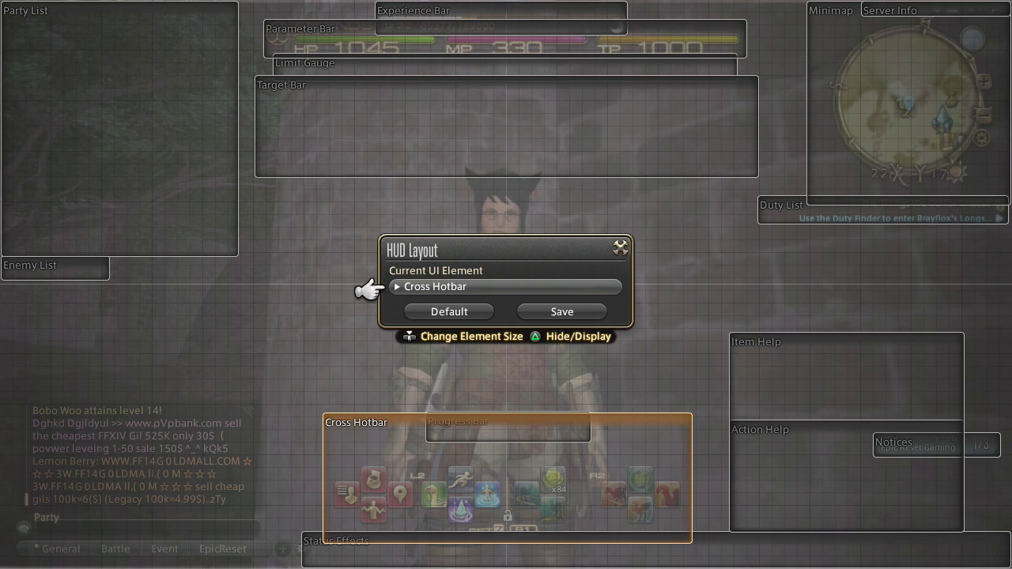
Step: Browse the Current UI Element list, keep Cross Hotbar selected, and move toward Default and Save
key("Return")
key("Down")
key("Down")
key("Down")
key("Down")
key("Down")
key("Down")
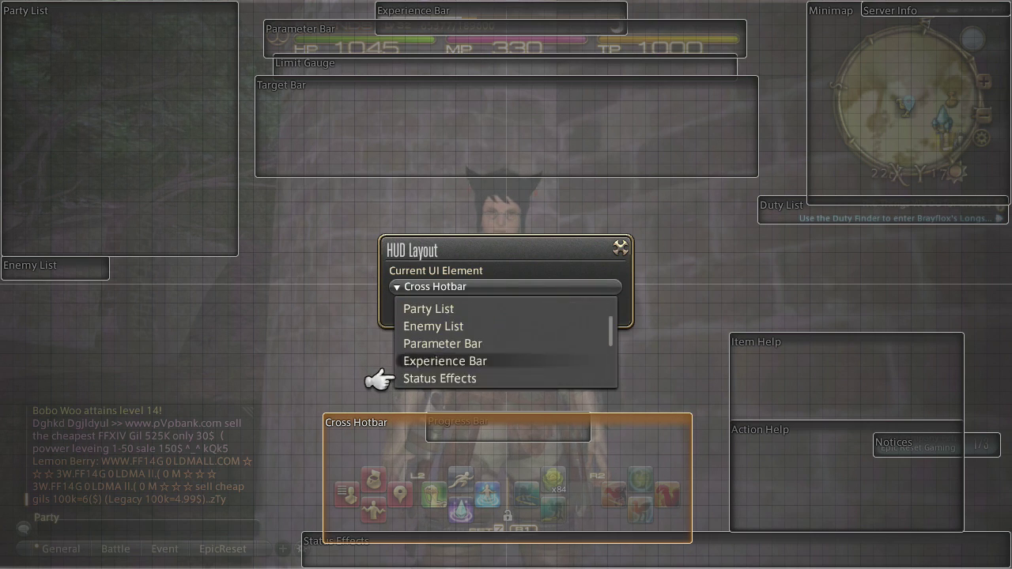
key("Up")
key("Up")
key("Up")
key("Up")
key("Up")
key("Up")
key("Up")
key("Up")
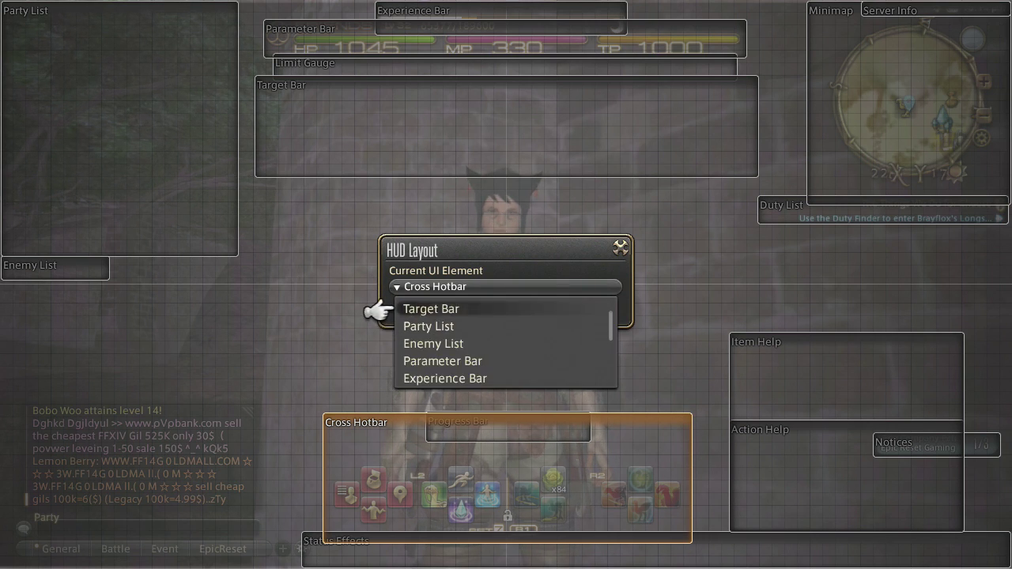
key("Escape")
key("Down")
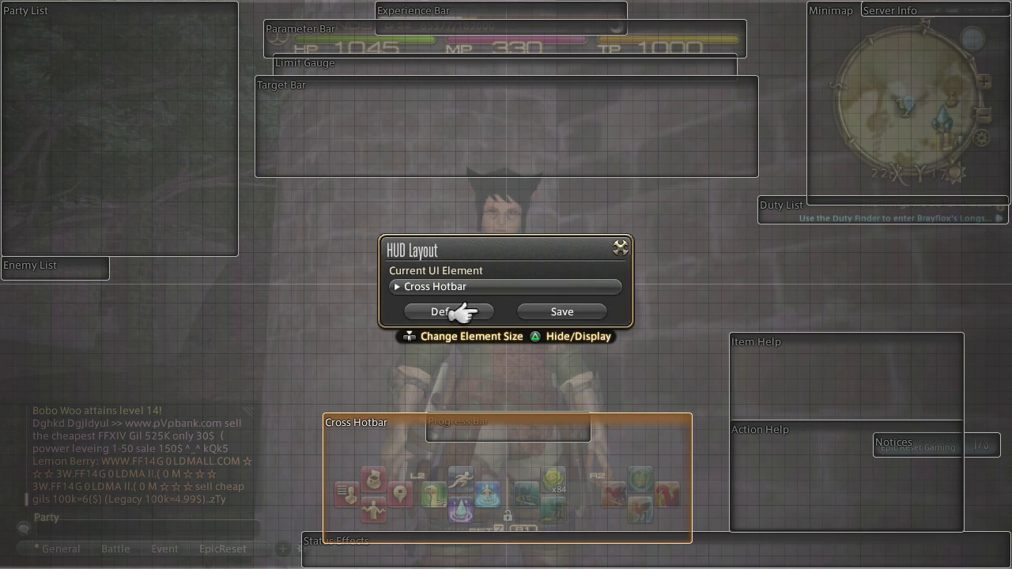
key("Right")
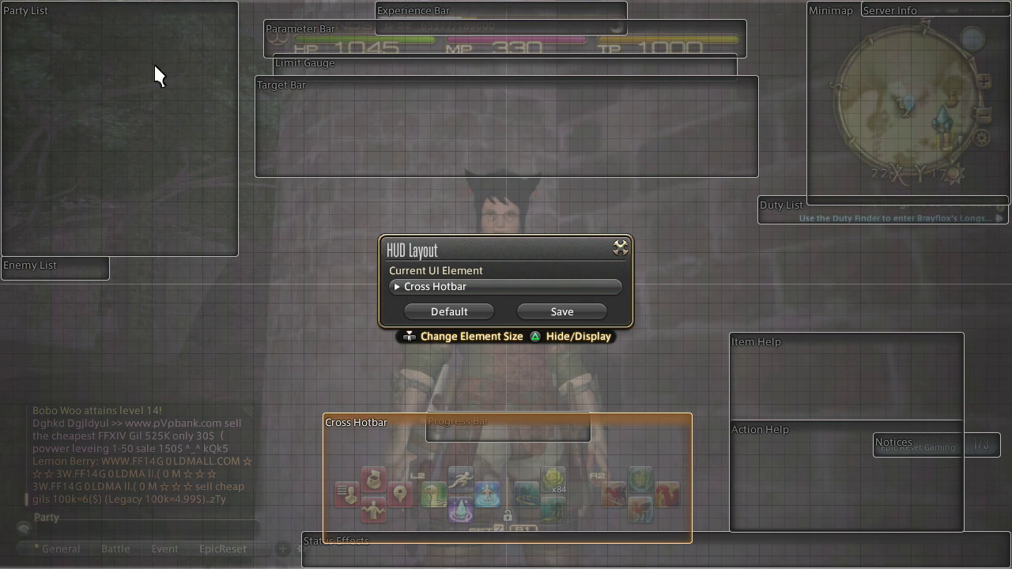
left_click(757, 400)
left_click(658, 415)
left_click(819, 366)
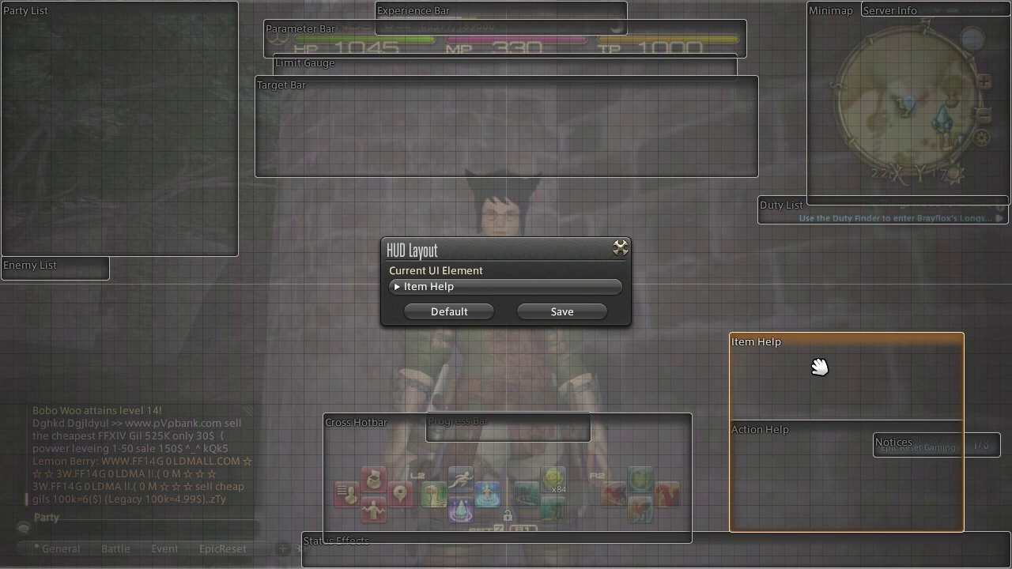
left_click(539, 287)
left_click(540, 287)
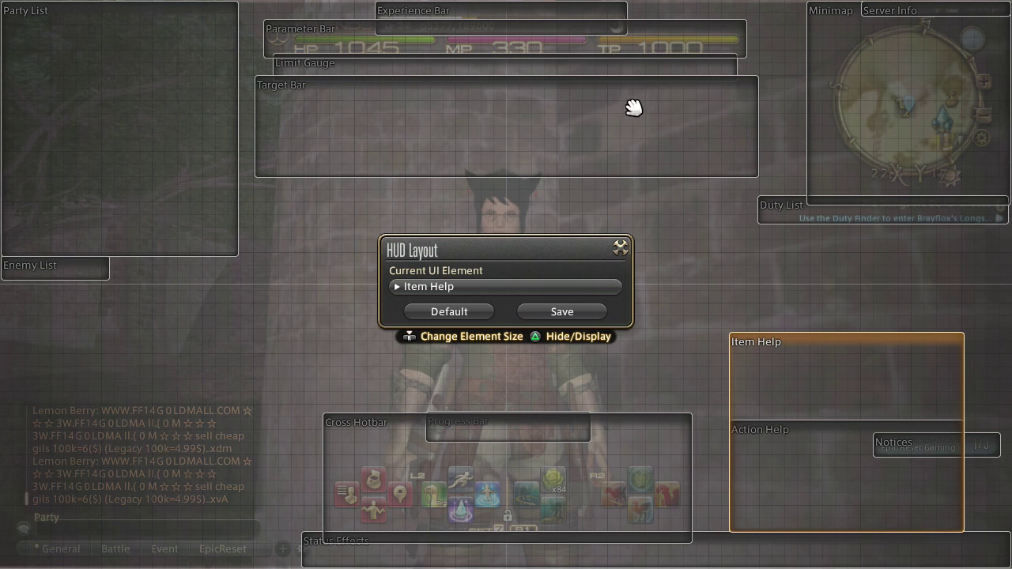
left_click(838, 95)
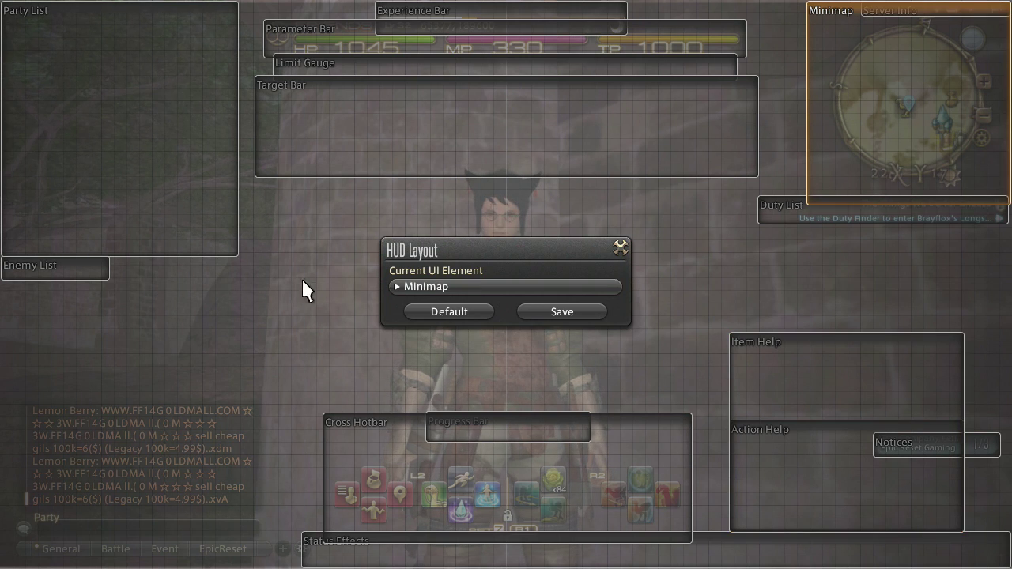
left_click(412, 474)
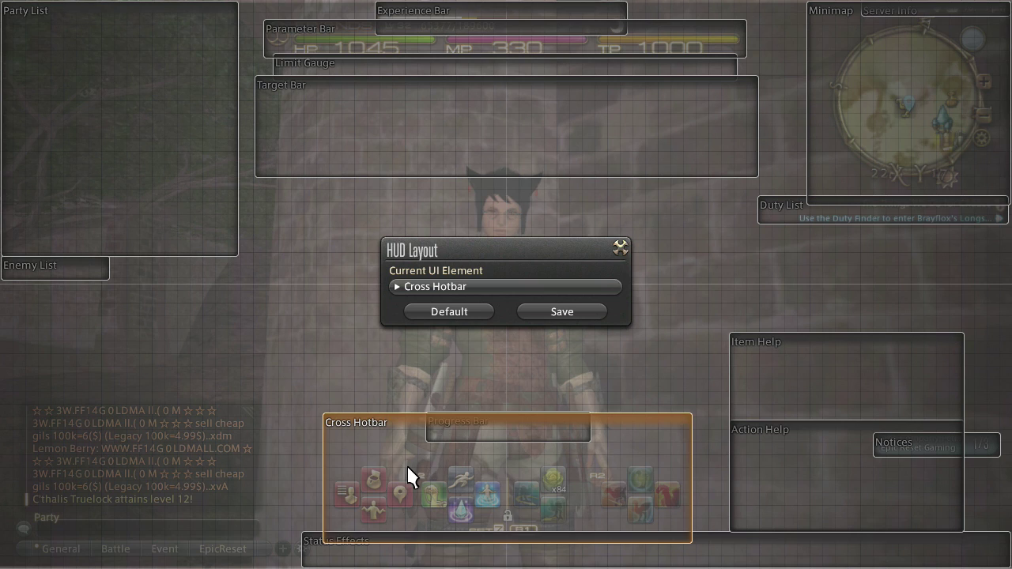
Step: Scale the Cross Hotbar up and down, restore its original size, and close the HUD Layout editor
scroll(406, 464, "up", 1)
scroll(406, 465, "up", 1)
scroll(406, 465, "down", 2)
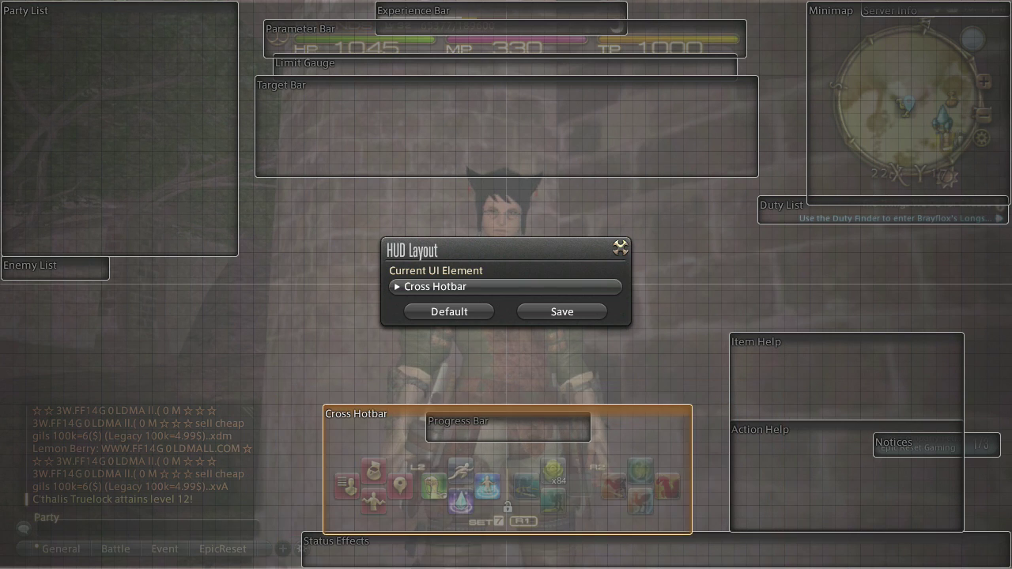
scroll(407, 464, "up", 1)
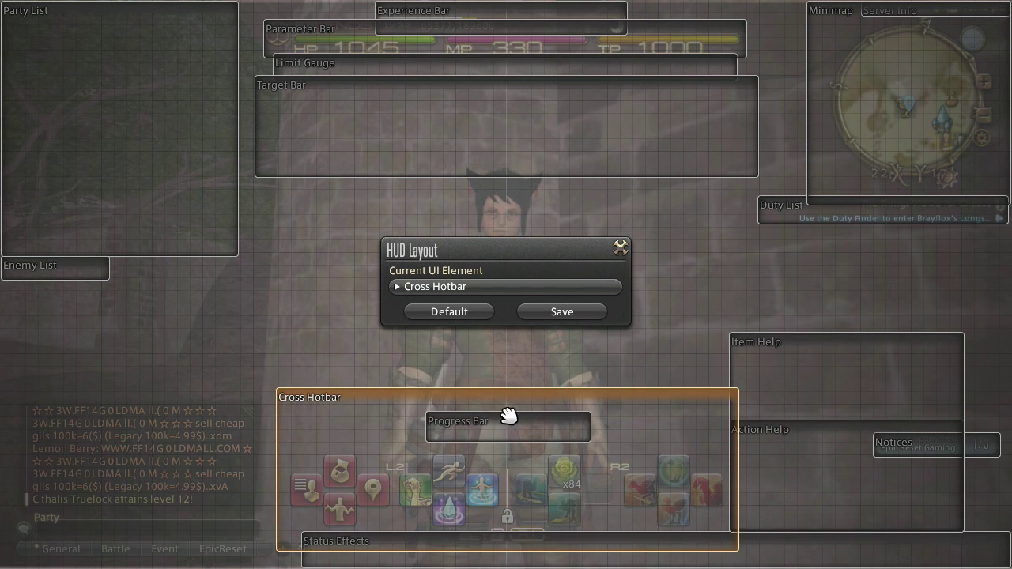
scroll(507, 469, "up", 1)
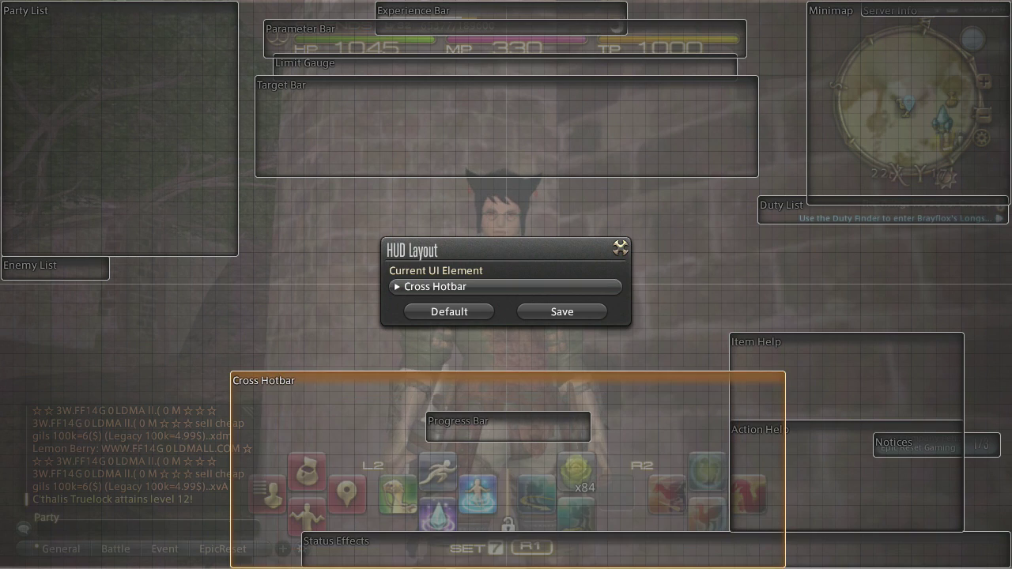
scroll(508, 469, "down", 2)
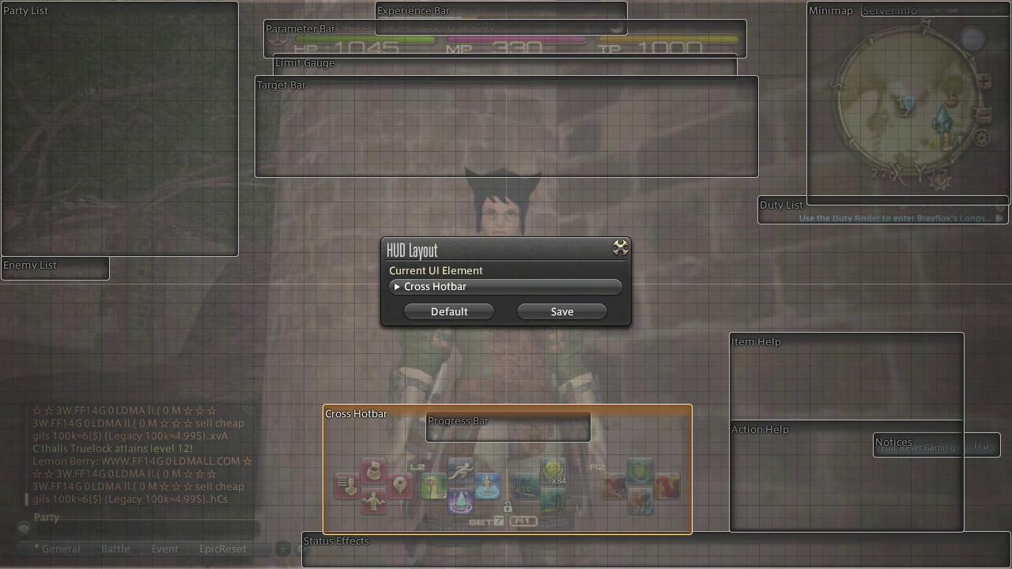
left_click(619, 247)
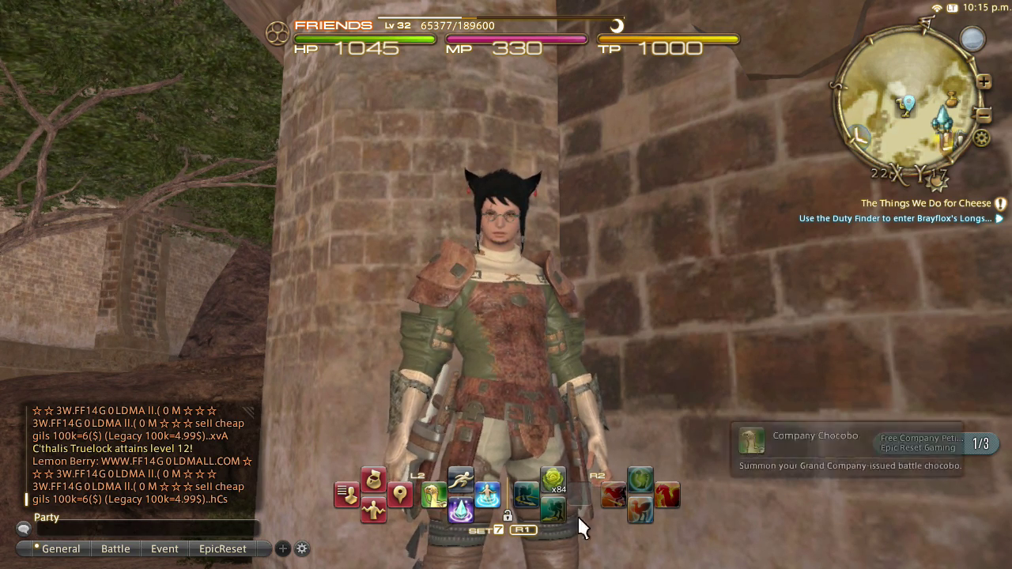
Step: Draw the weapon to show the battle hotbar, cast Featherfoot twice, then return to the main menu's System options
key("z")
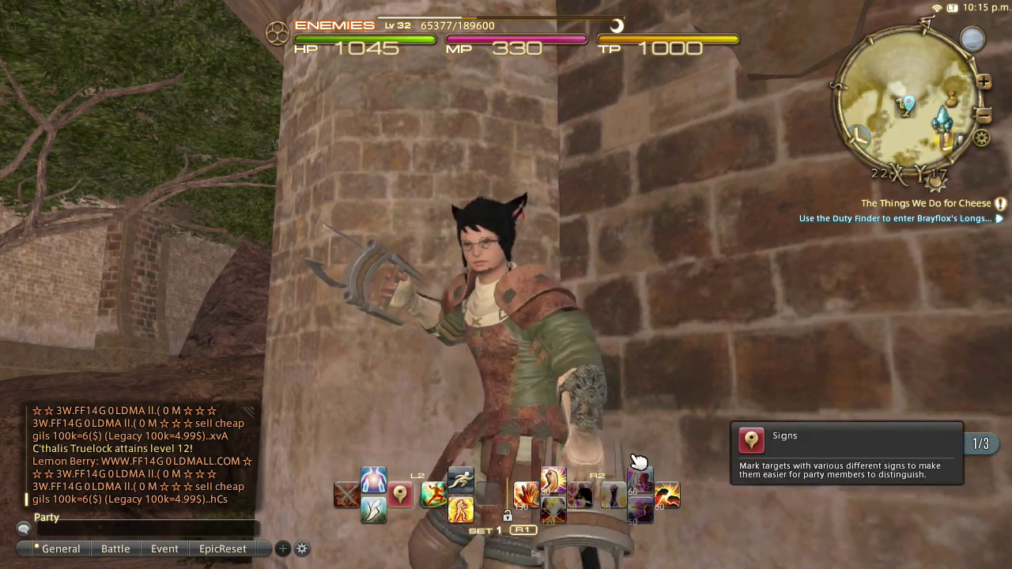
left_click(376, 512)
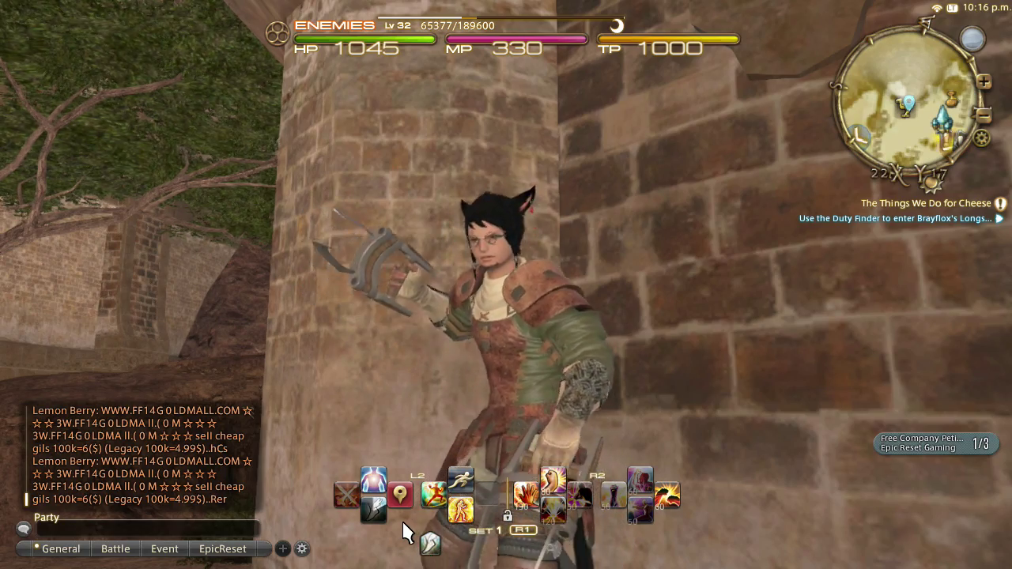
key("2")
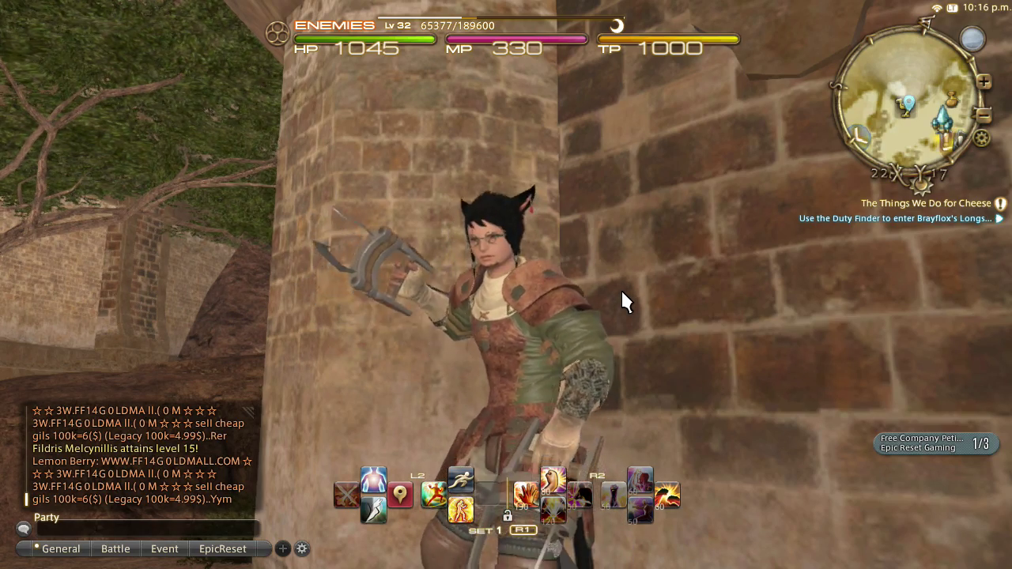
key("Escape")
key("Right")
key("Right")
key("Right")
key("Right")
key("Right")
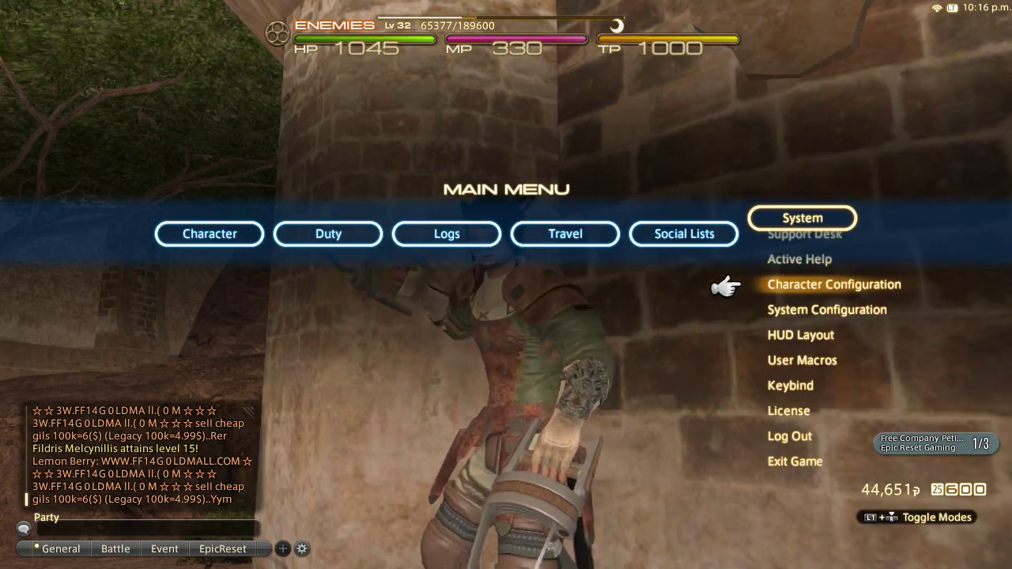
Step: Open Character Configuration on the Display Name Settings page for your own character, companions and pets
key("Return")
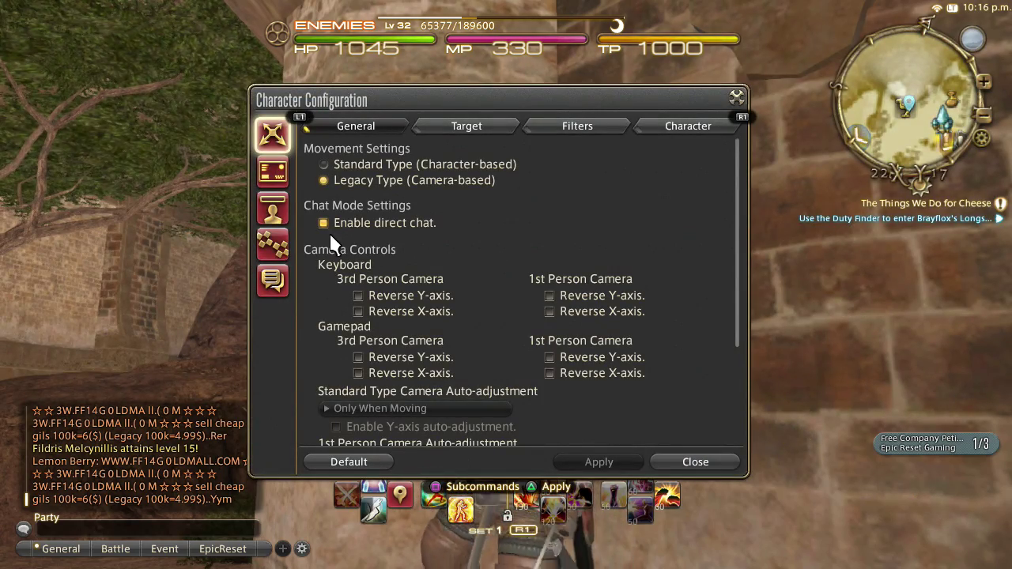
left_click(277, 210)
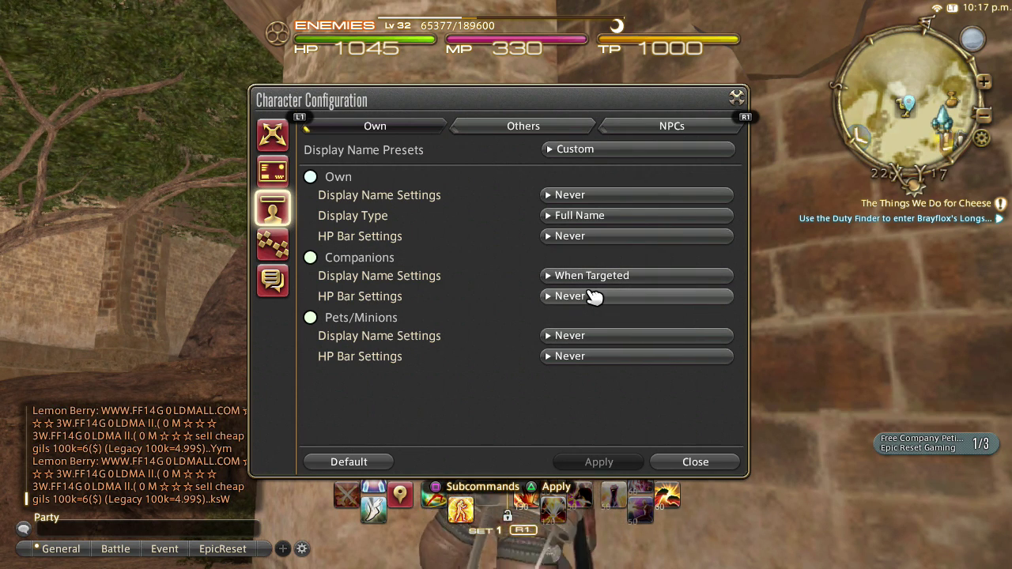
Step: Review the Others and NPCs name display tabs, then close Character Configuration
left_click(535, 130)
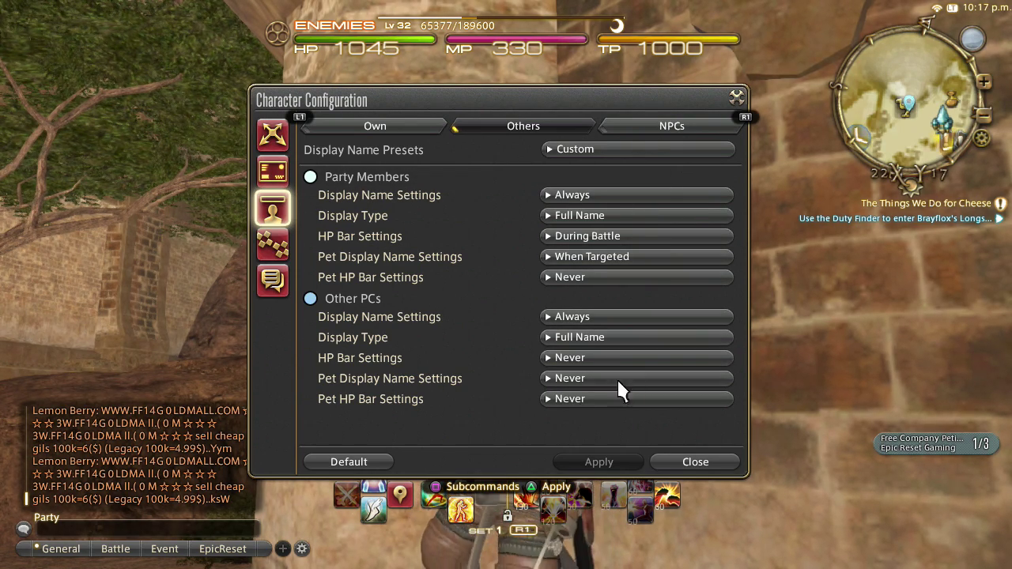
left_click(649, 131)
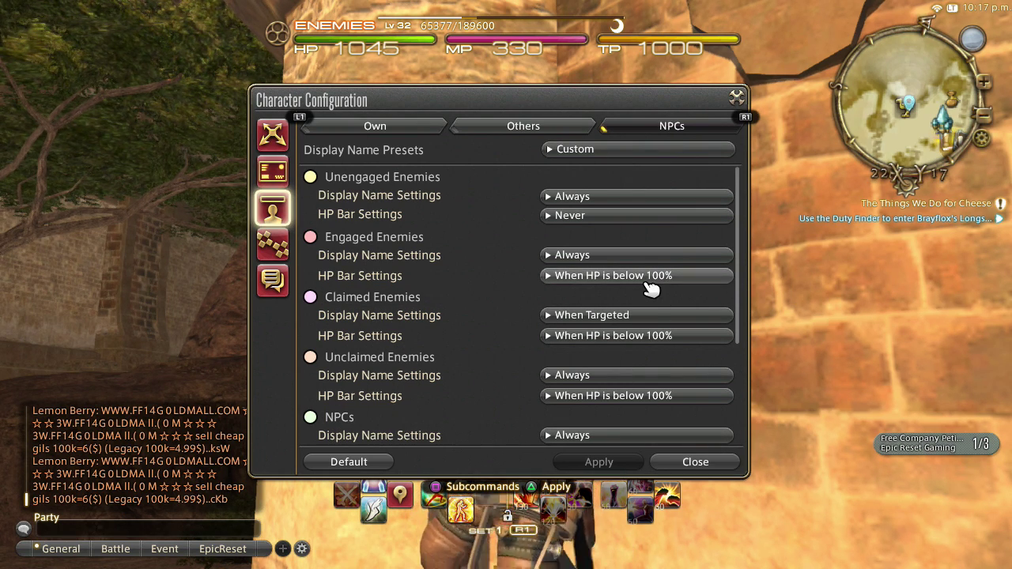
left_click(696, 461)
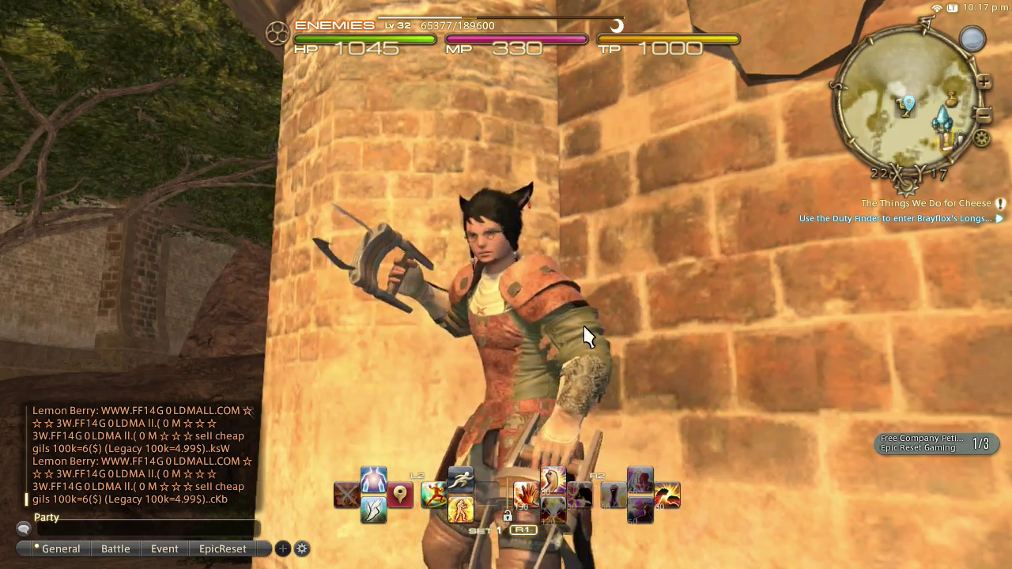